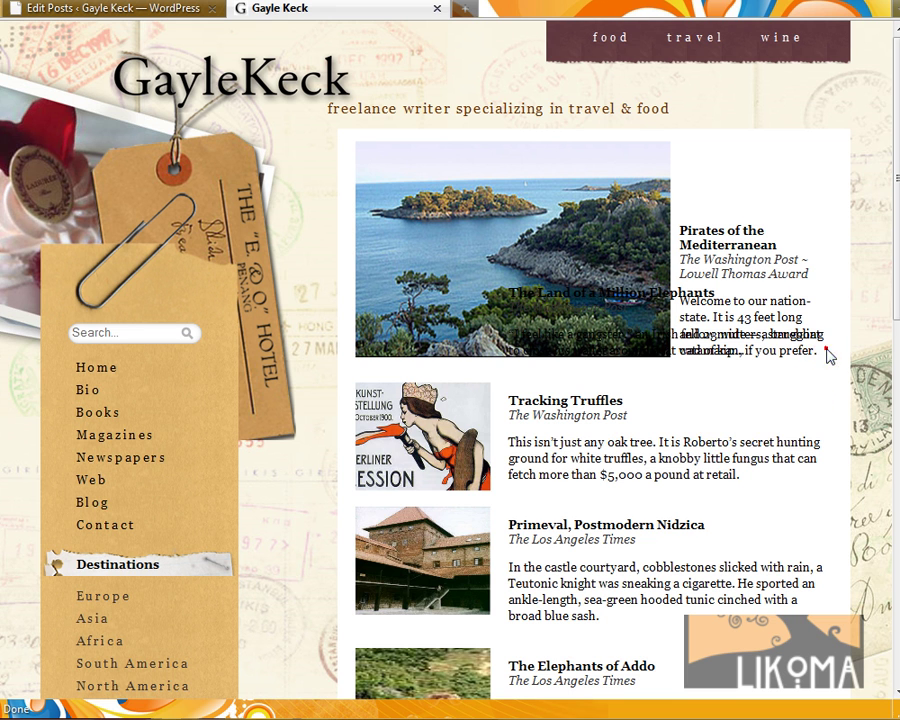
- Highlight the overlapping Pirates of the Mediterranean and Land of a Million Elephants teasers on the homepage
{"action": "left_click_drag", "start_coordinate": [828, 354], "coordinate": [597, 330]}
{"action": "left_click_drag", "start_coordinate": [496, 271], "coordinate": [575, 300]}
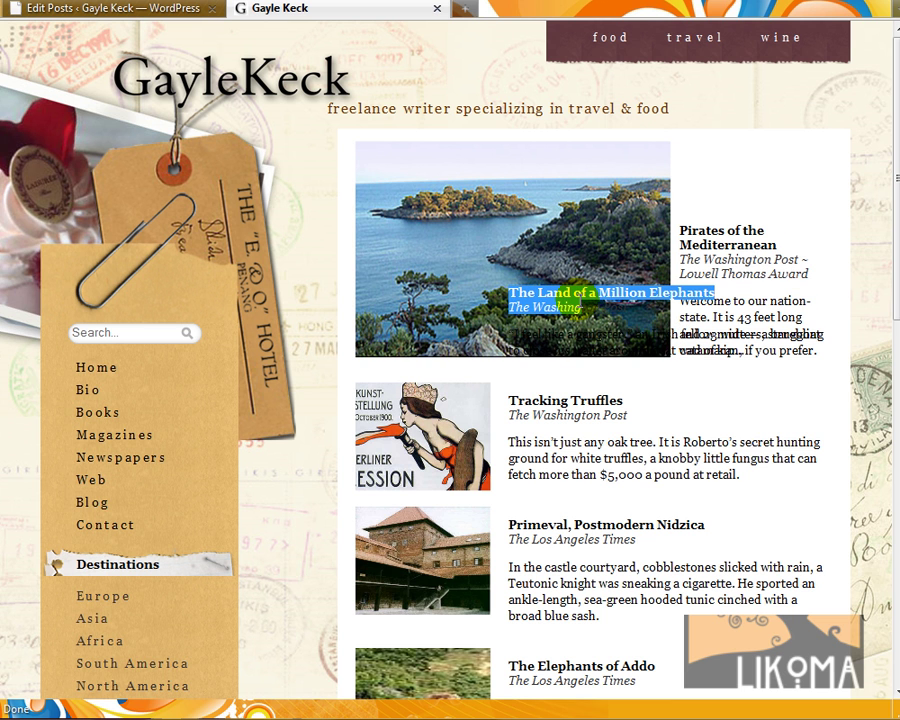
{"action": "left_click", "coordinate": [702, 306]}
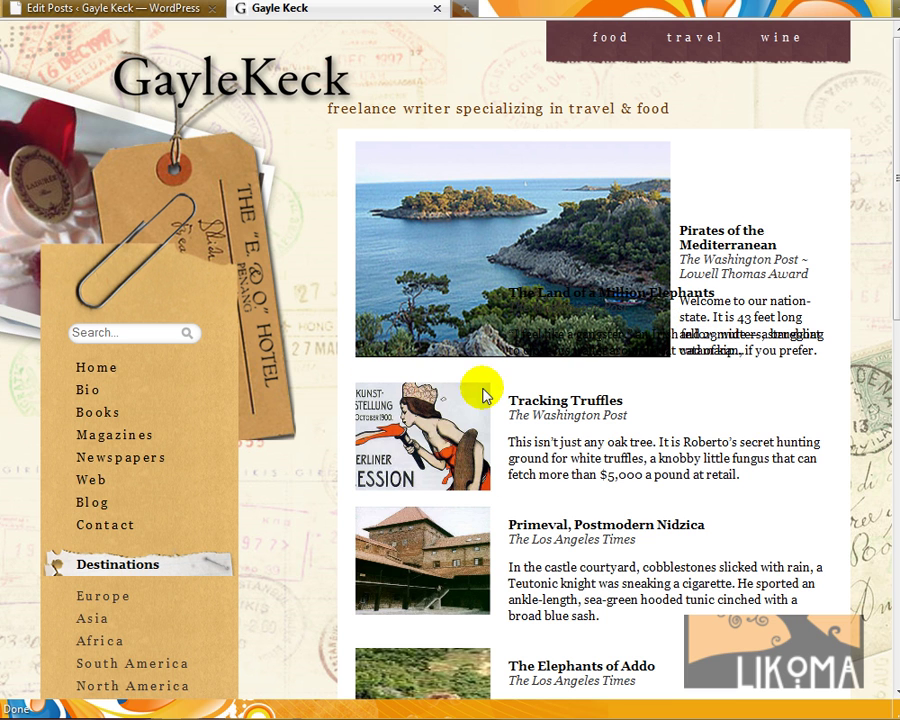
{"action": "left_click_drag", "start_coordinate": [733, 290], "coordinate": [503, 298]}
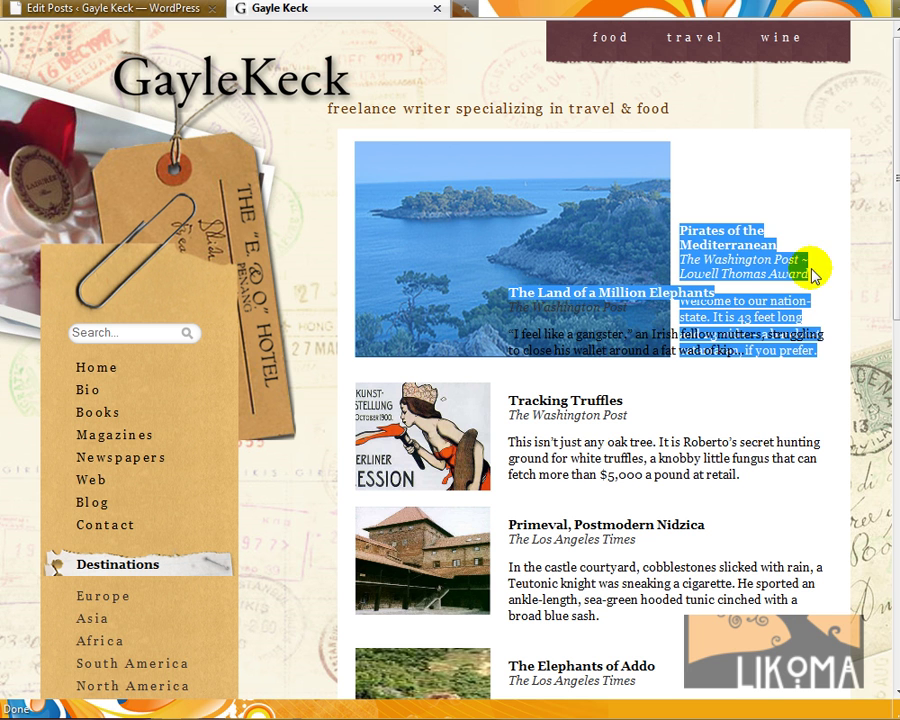
- Open Tracking Truffles for editing in the visual editor with the admin sidebar collapsed
{"action": "left_click", "coordinate": [180, 18]}
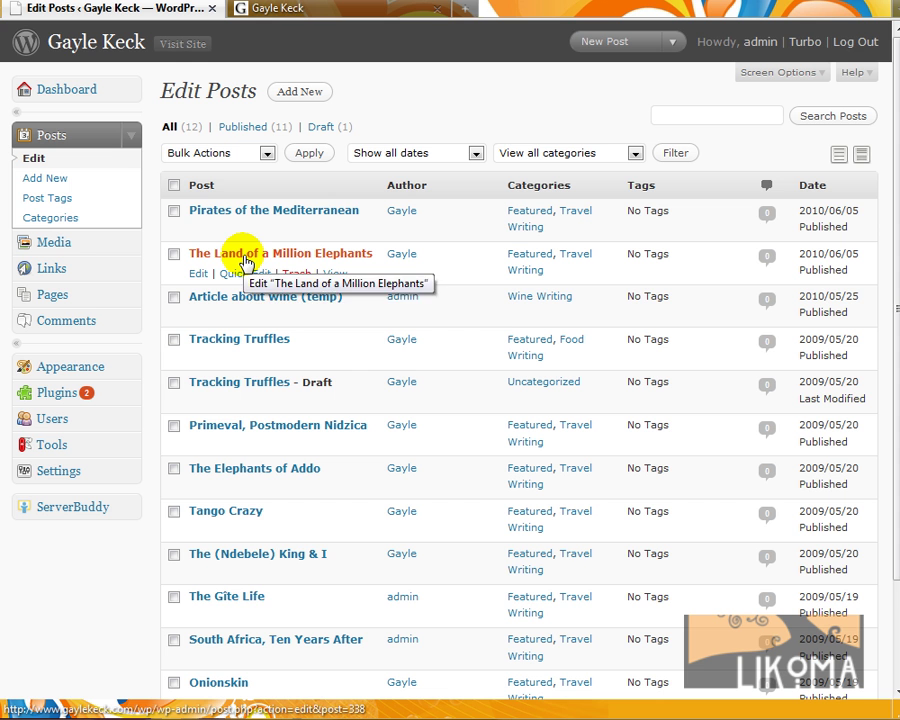
{"action": "left_click", "coordinate": [241, 340]}
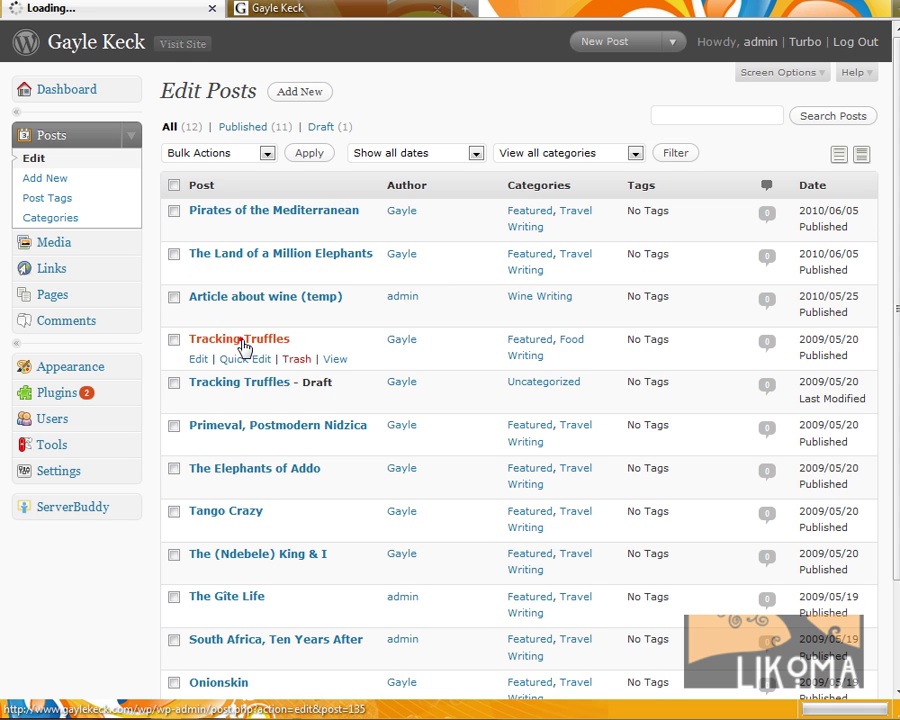
{"action": "left_click", "coordinate": [295, 391]}
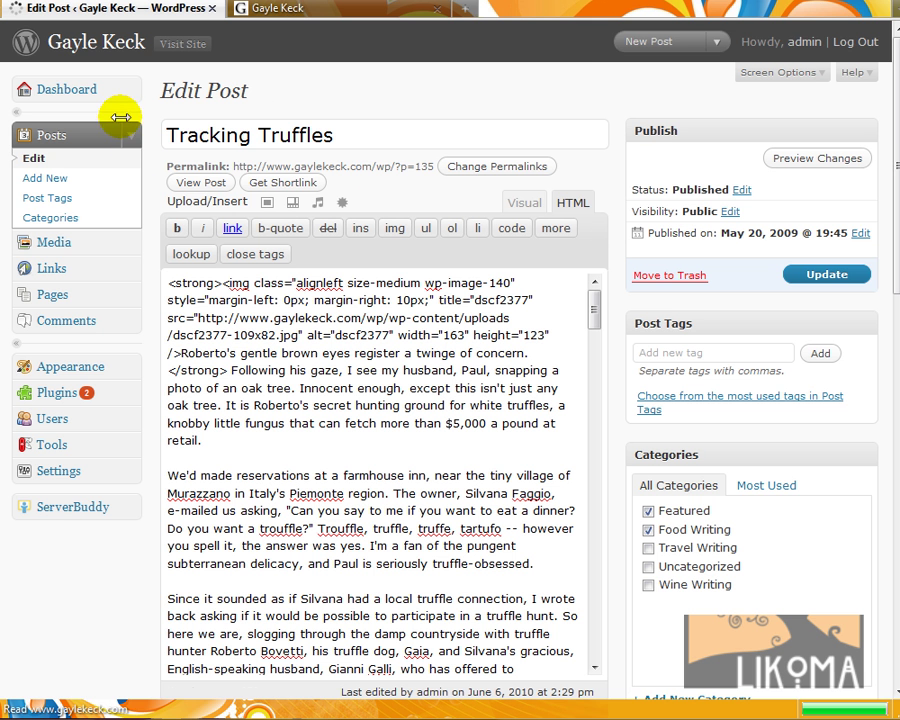
{"action": "left_click", "coordinate": [117, 110]}
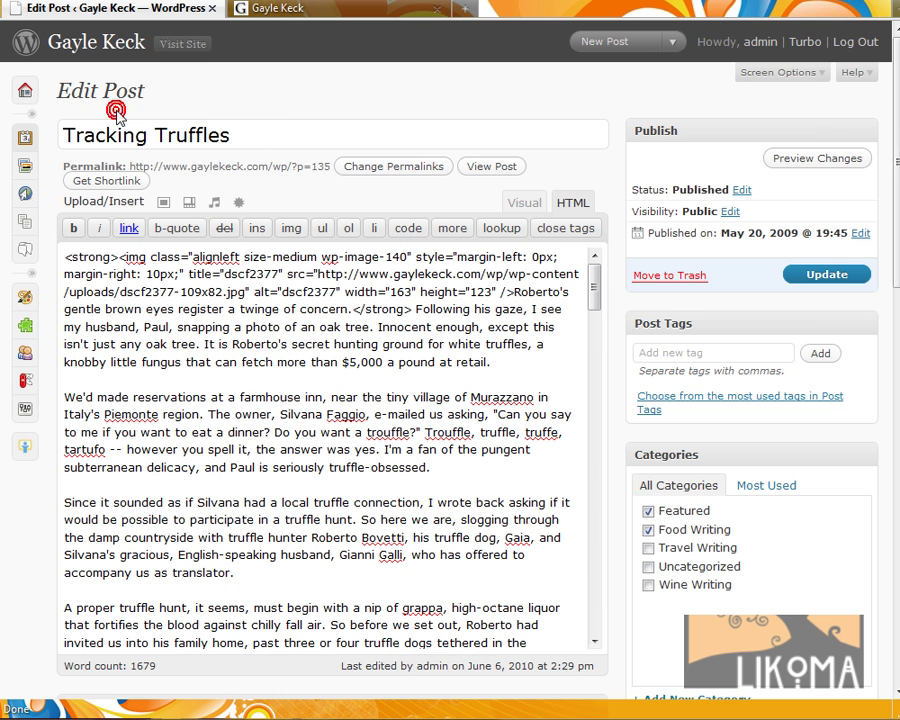
{"action": "left_click", "coordinate": [527, 205]}
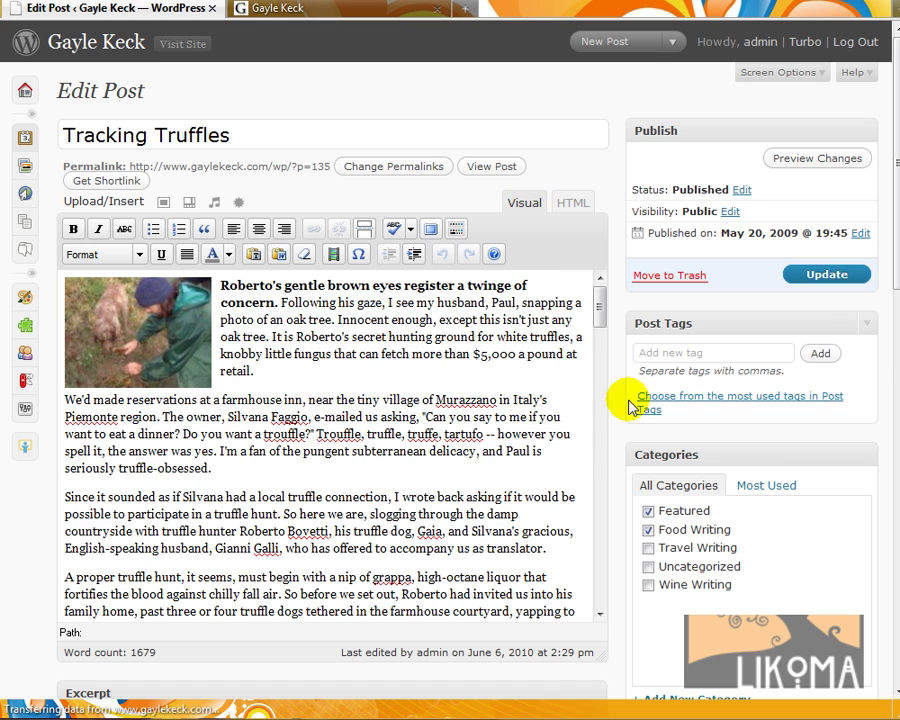
- Inspect the Tracking Truffles images custom field name and its file path value
{"action": "scroll", "coordinate": [612, 456], "scroll_direction": "down", "scroll_amount": 5}
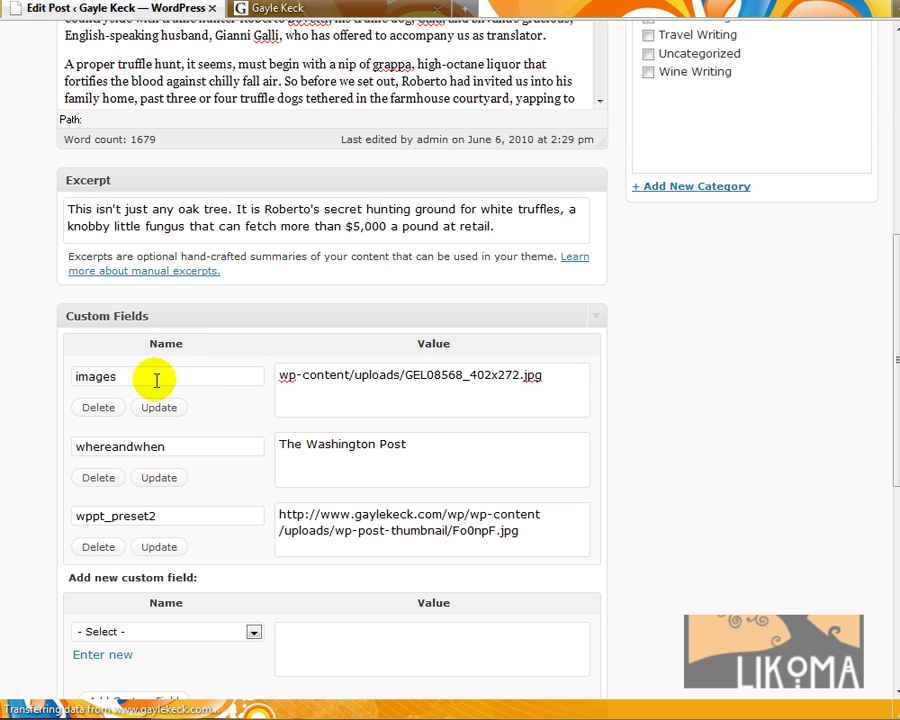
{"action": "left_click_drag", "start_coordinate": [157, 380], "coordinate": [60, 375]}
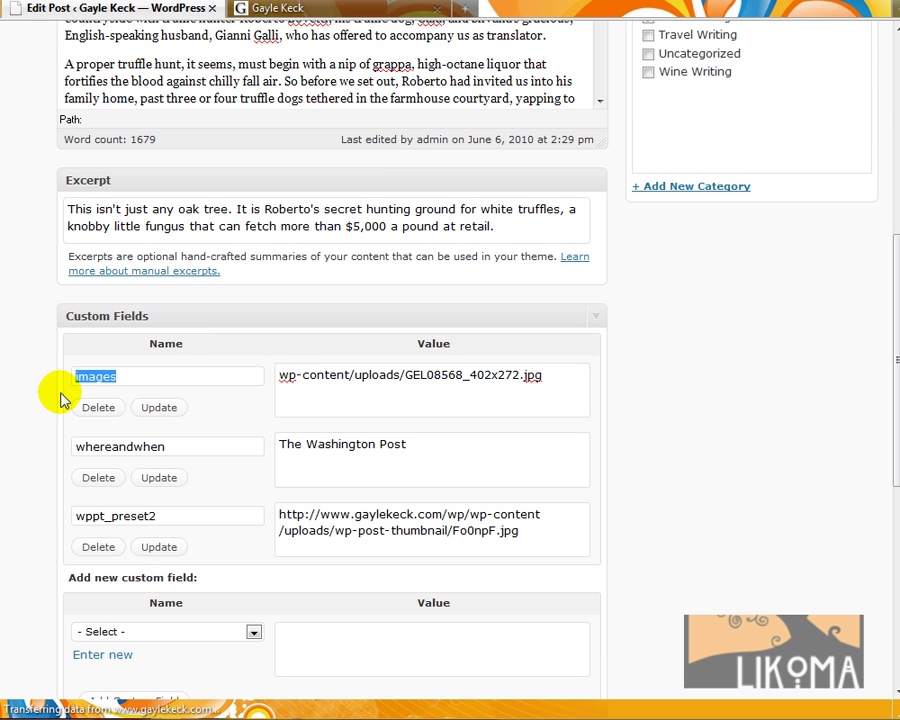
{"action": "left_click_drag", "start_coordinate": [543, 374], "coordinate": [259, 372]}
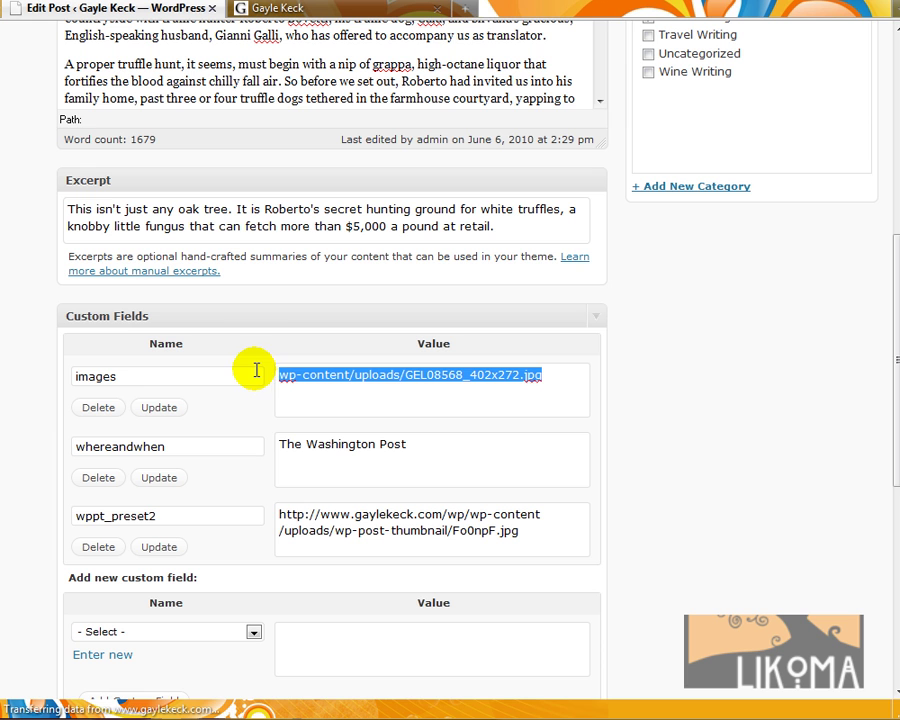
{"action": "left_click", "coordinate": [380, 374]}
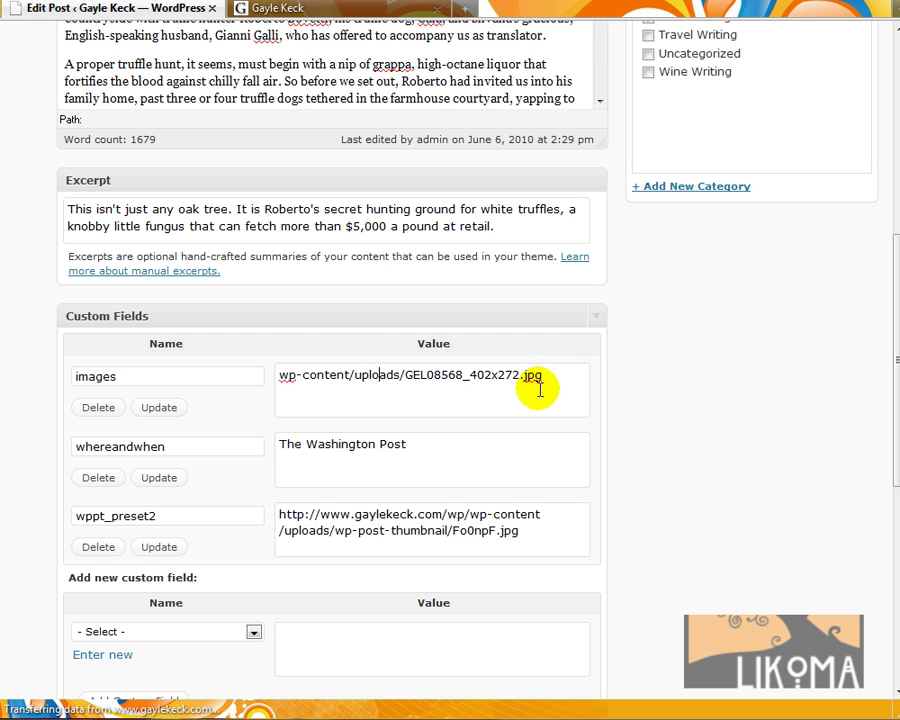
{"action": "scroll", "coordinate": [625, 470], "scroll_direction": "up", "scroll_amount": 5}
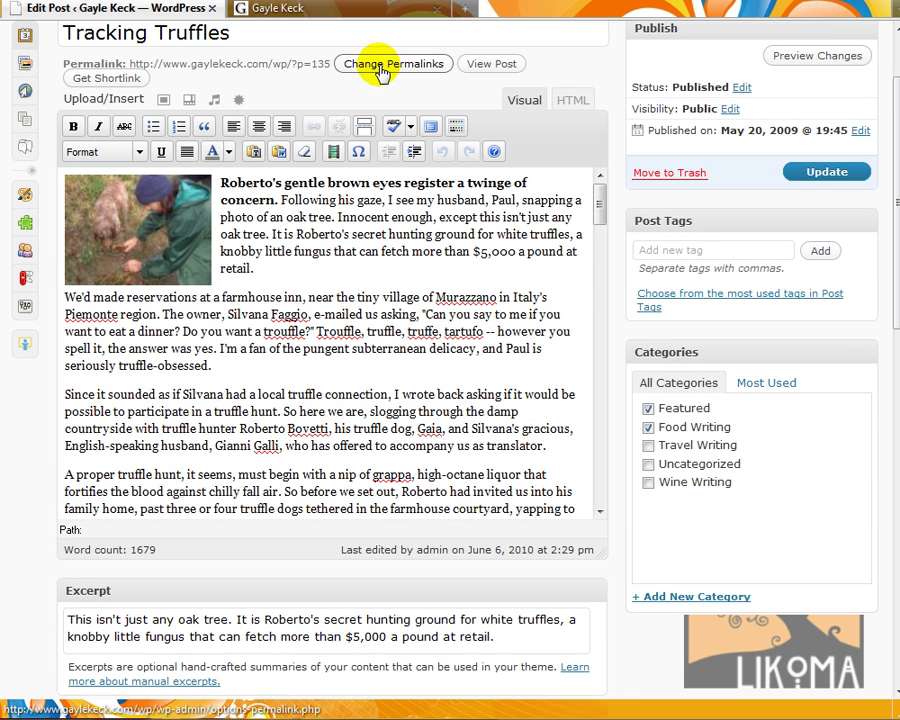
{"action": "scroll", "coordinate": [634, 594], "scroll_direction": "down", "scroll_amount": 4}
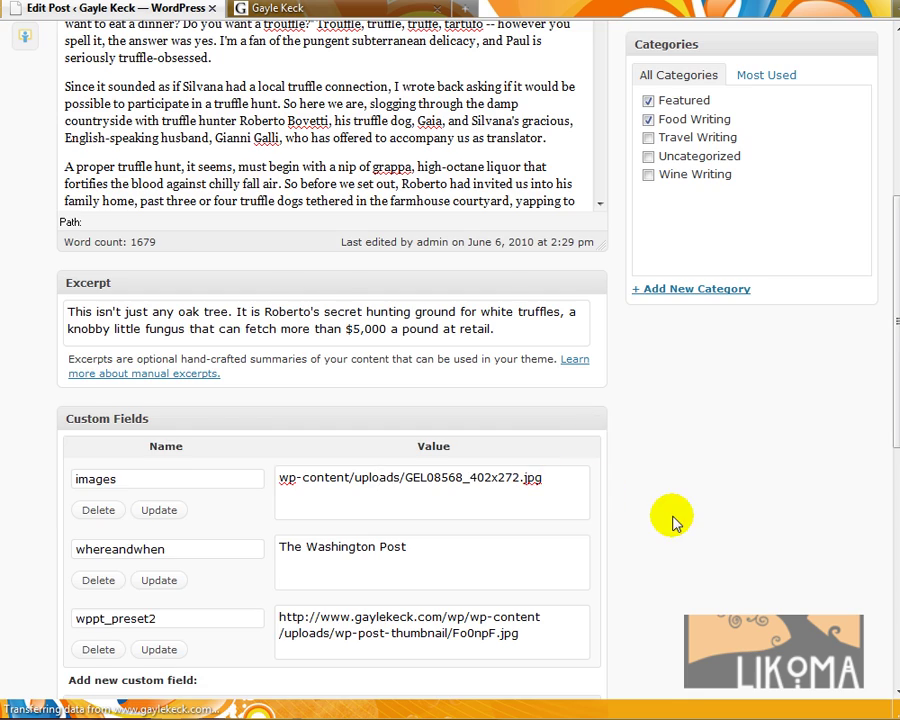
{"action": "scroll", "coordinate": [671, 524], "scroll_direction": "up", "scroll_amount": 4}
{"action": "scroll", "coordinate": [673, 523], "scroll_direction": "up", "scroll_amount": 2}
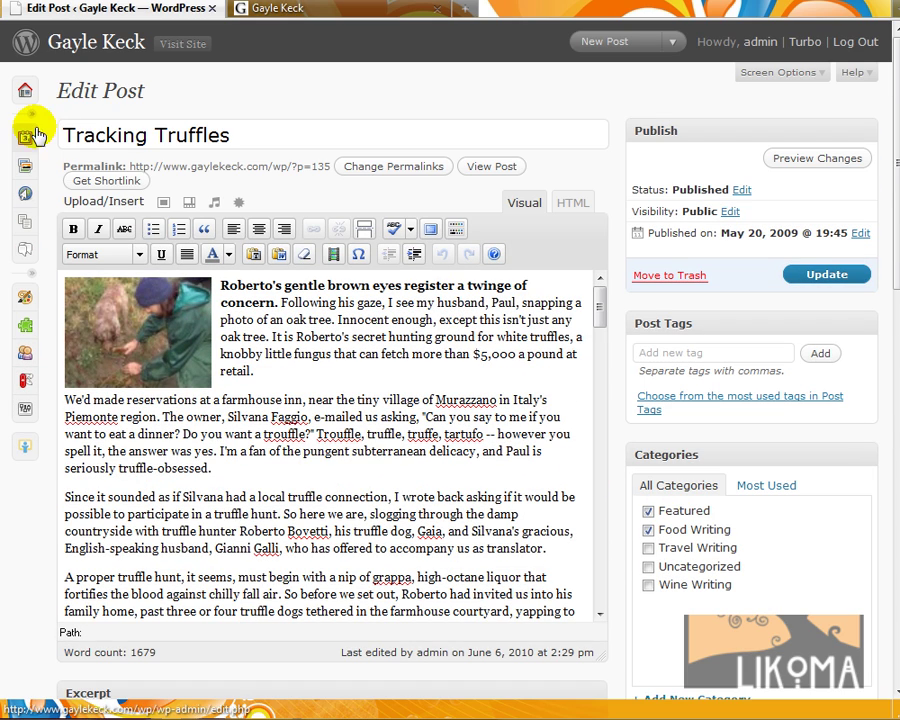
- Open The Land of a Million Elephants and check its IMG_3351-1024x768.jpg image source in HTML view
{"action": "mouse_move", "coordinate": [27, 138]}
{"action": "left_click", "coordinate": [74, 161]}
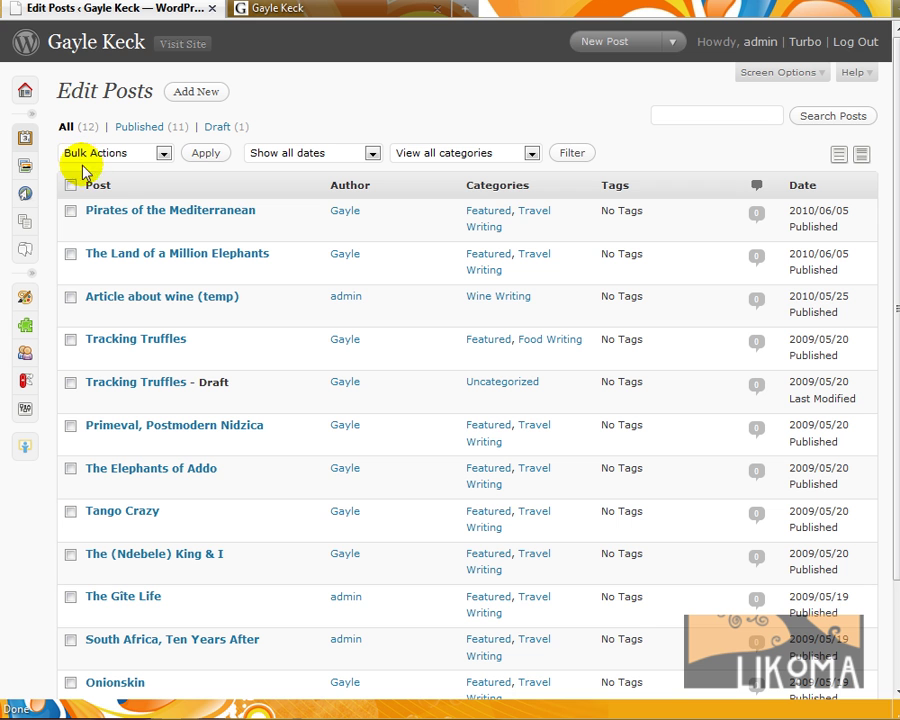
{"action": "left_click", "coordinate": [125, 256]}
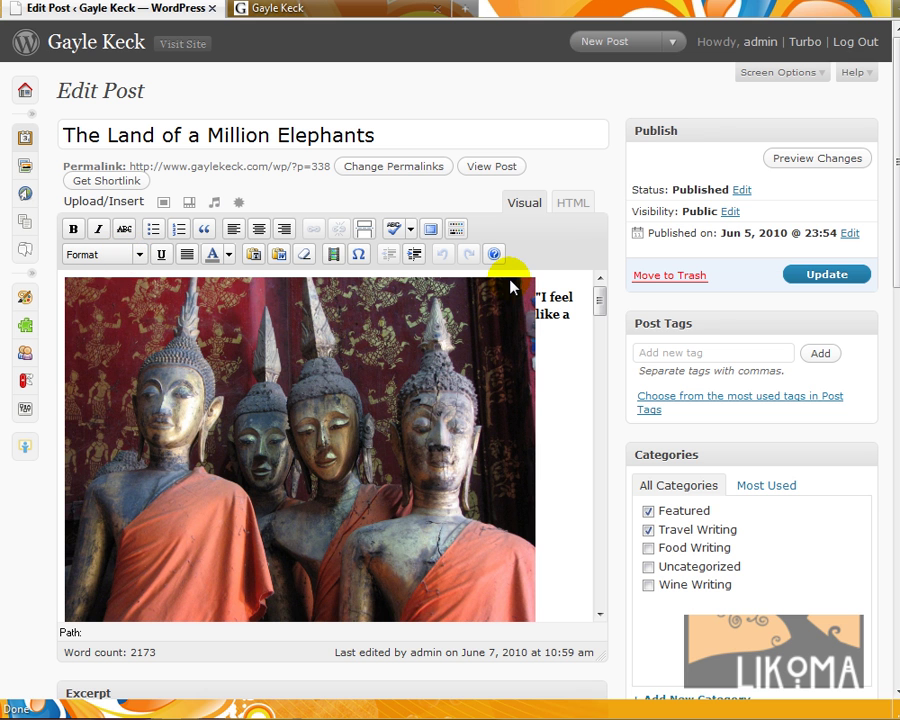
{"action": "left_click", "coordinate": [571, 205]}
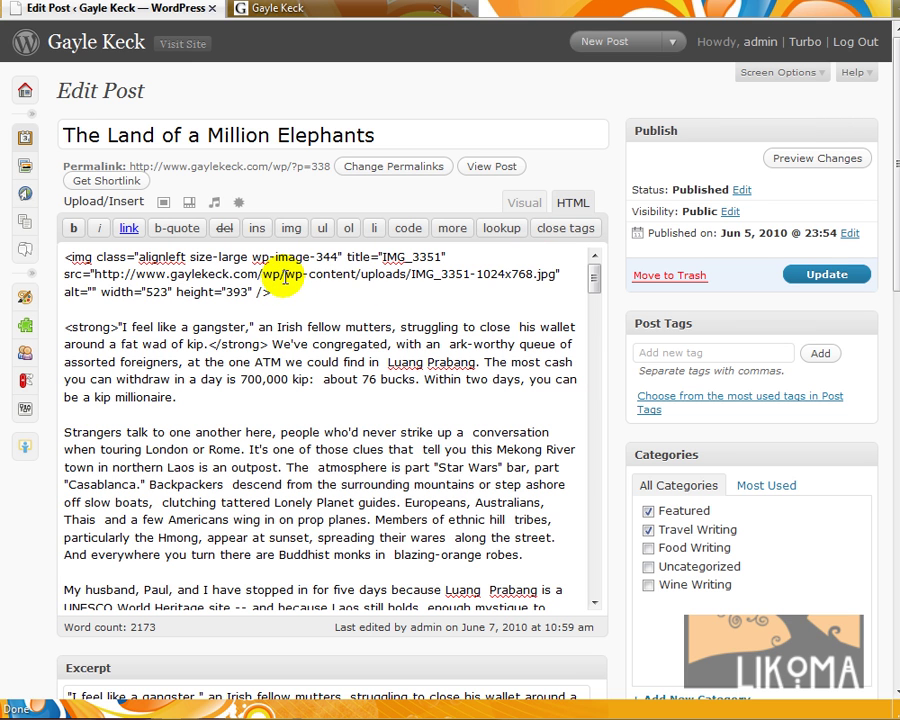
{"action": "left_click_drag", "start_coordinate": [285, 276], "coordinate": [556, 275]}
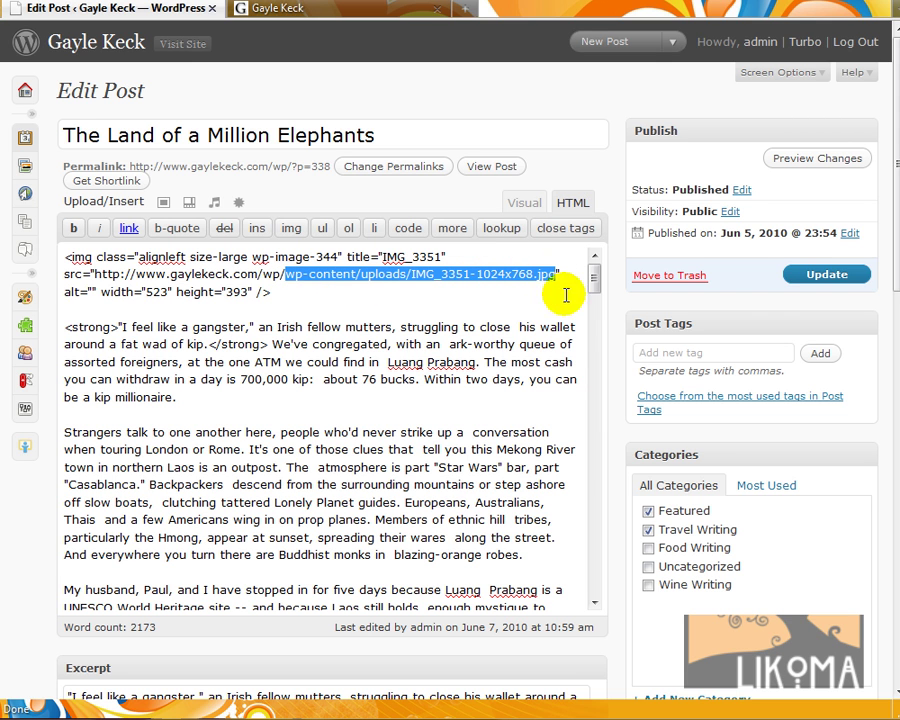
{"action": "left_click", "coordinate": [527, 200]}
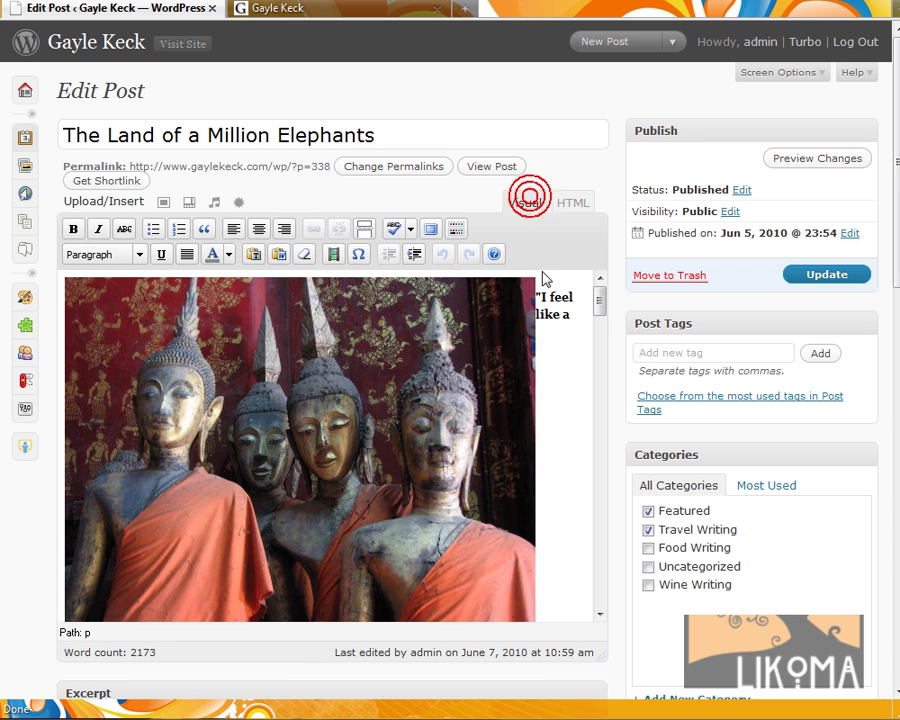
- Browse the media library and inspect the Turkey Photo2 upload path
{"action": "left_click", "coordinate": [162, 202]}
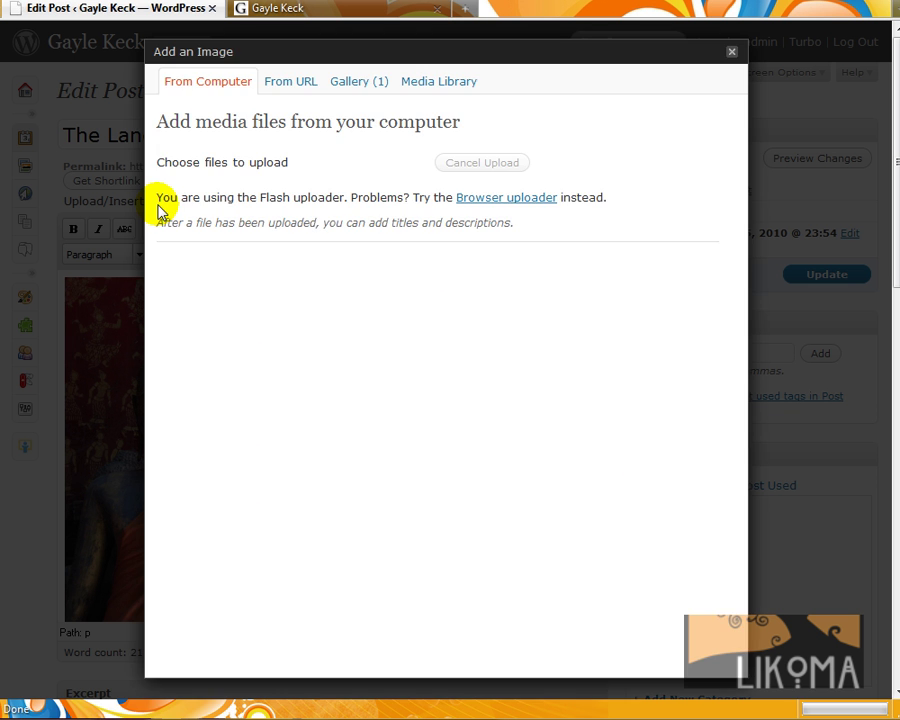
{"action": "left_click", "coordinate": [434, 84]}
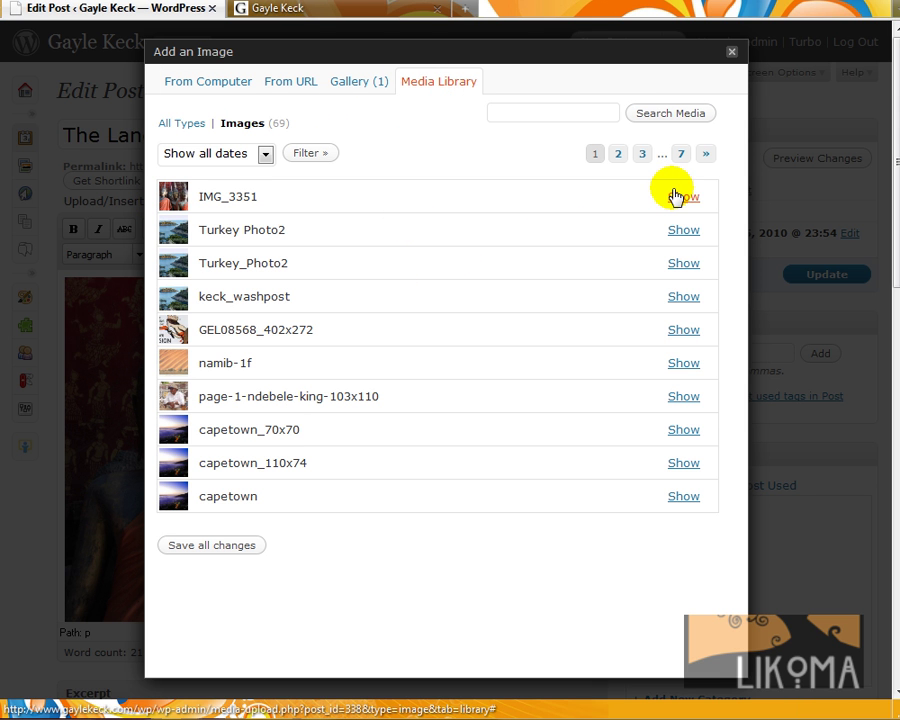
{"action": "left_click", "coordinate": [684, 230]}
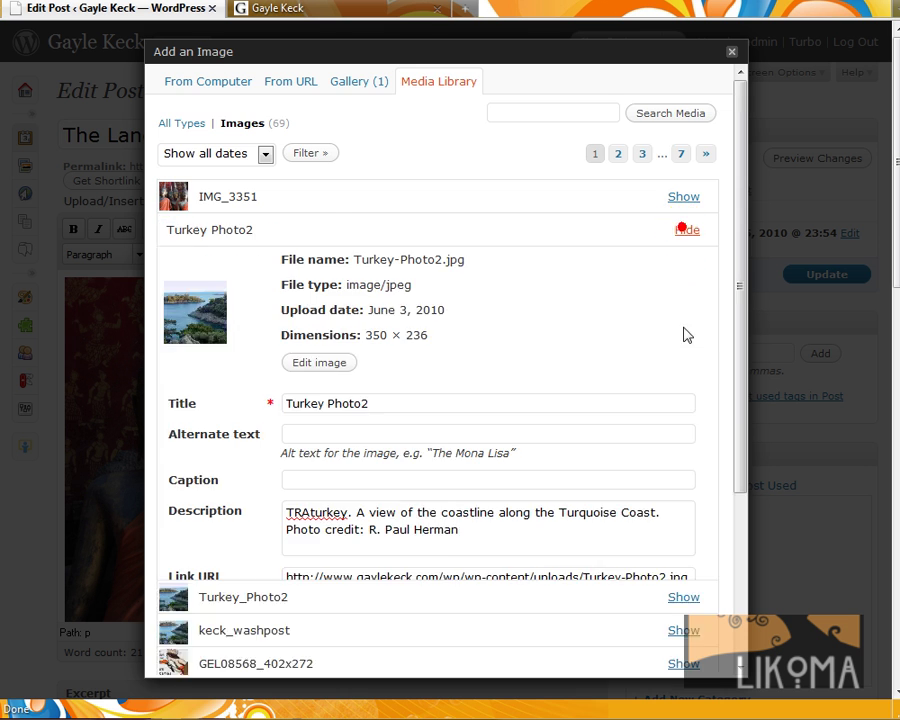
{"action": "scroll", "coordinate": [685, 382], "scroll_direction": "down", "scroll_amount": 1}
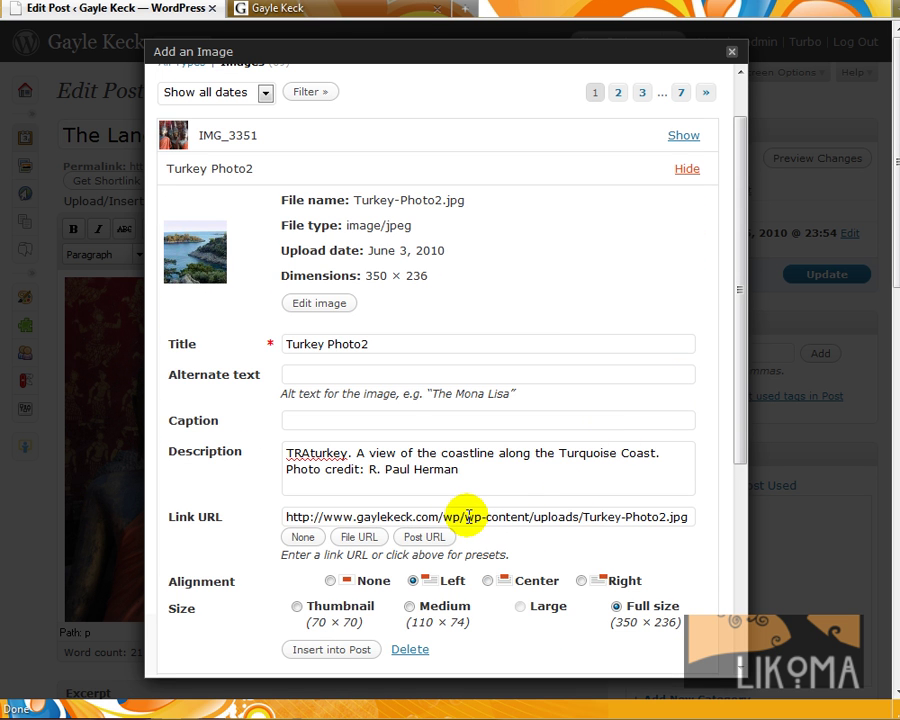
{"action": "left_click_drag", "start_coordinate": [466, 516], "coordinate": [733, 511]}
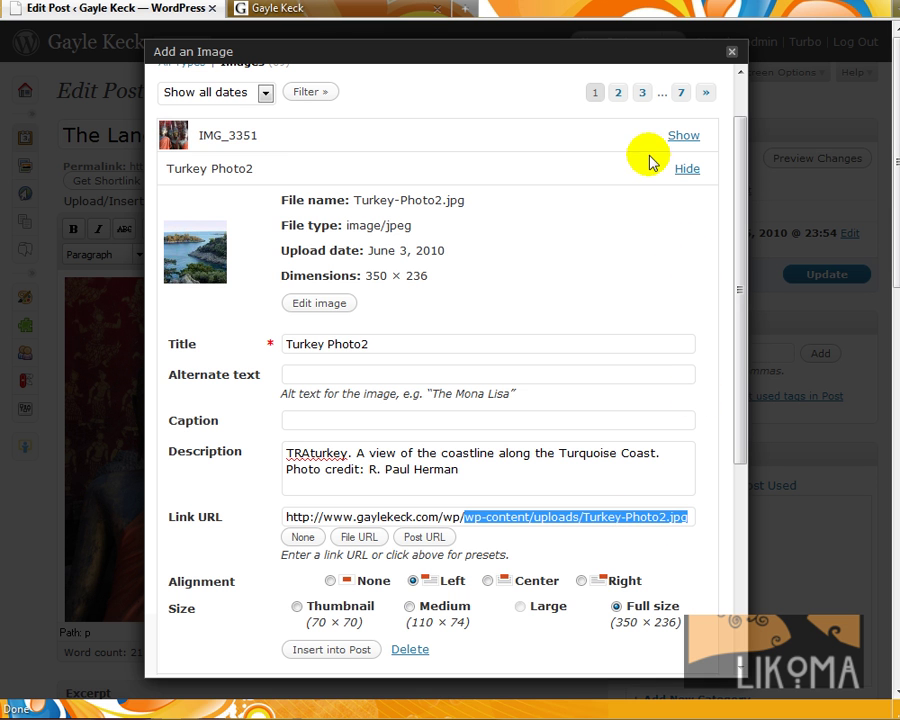
- Copy IMG_3351.jpg's wp-content/uploads path from its link URL and close the library
{"action": "left_click", "coordinate": [678, 138]}
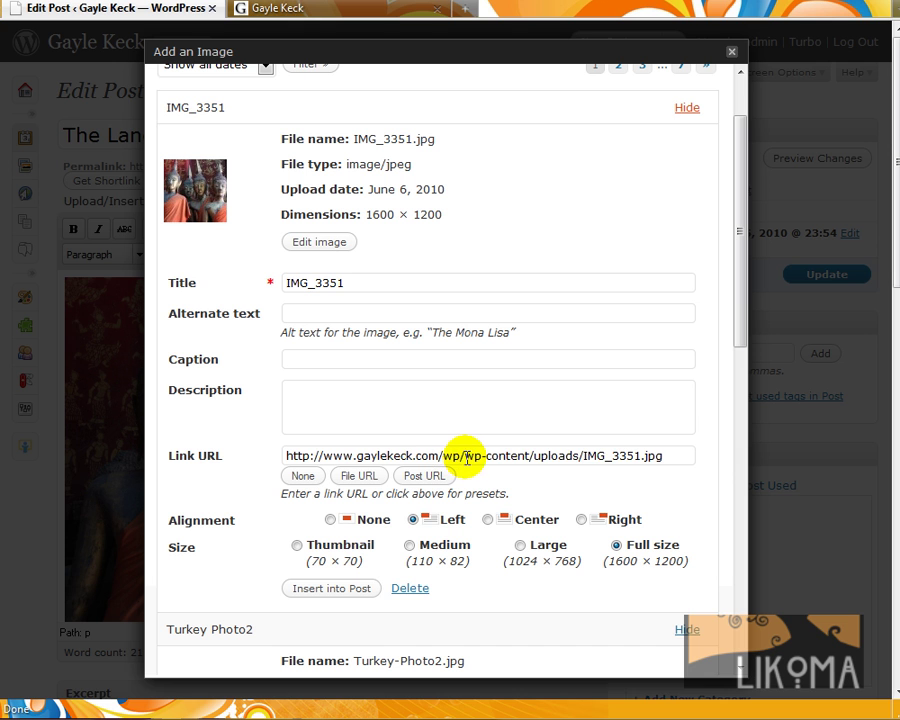
{"action": "left_click_drag", "start_coordinate": [466, 457], "coordinate": [701, 456]}
{"action": "right_click", "coordinate": [651, 458]}
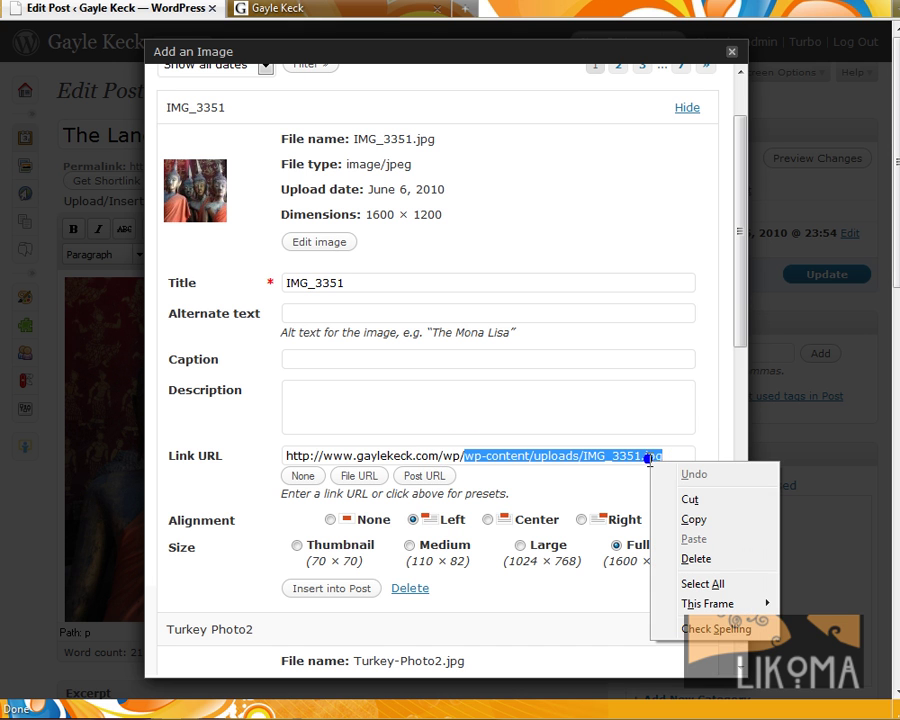
{"action": "left_click", "coordinate": [672, 519]}
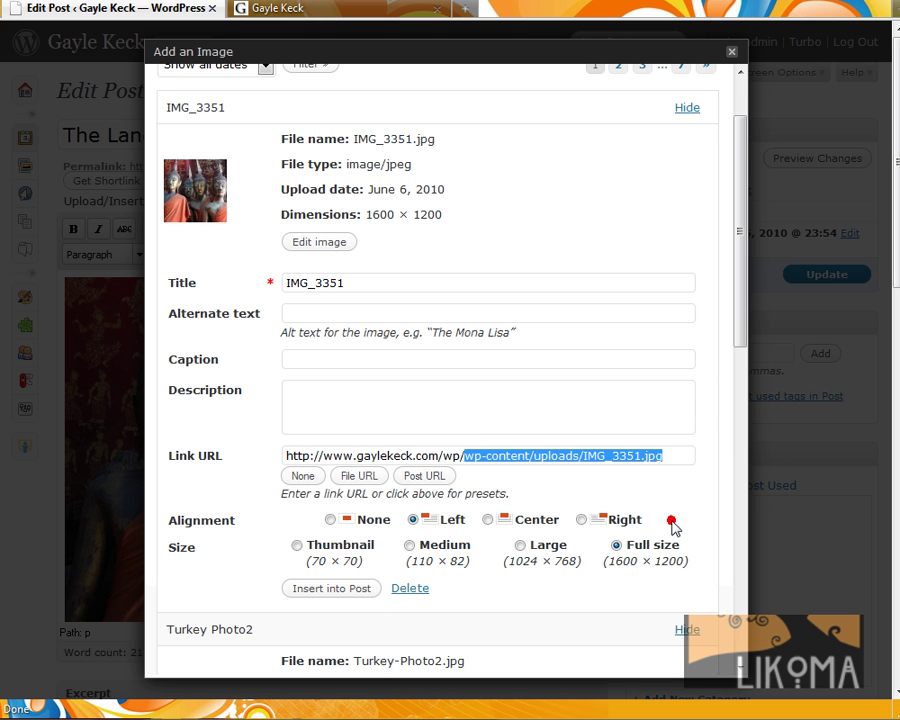
{"action": "left_click", "coordinate": [733, 54]}
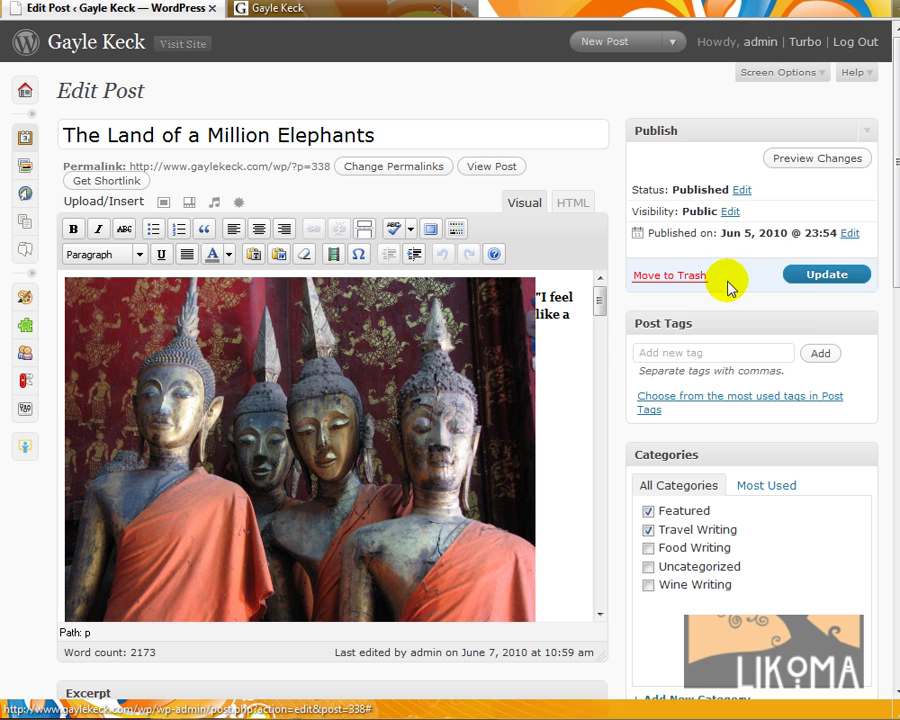
- Add an 'images' custom field with value wp-content/uploads/IMG_3351.jpg and update the post
{"action": "scroll", "coordinate": [624, 338], "scroll_direction": "down", "scroll_amount": 5}
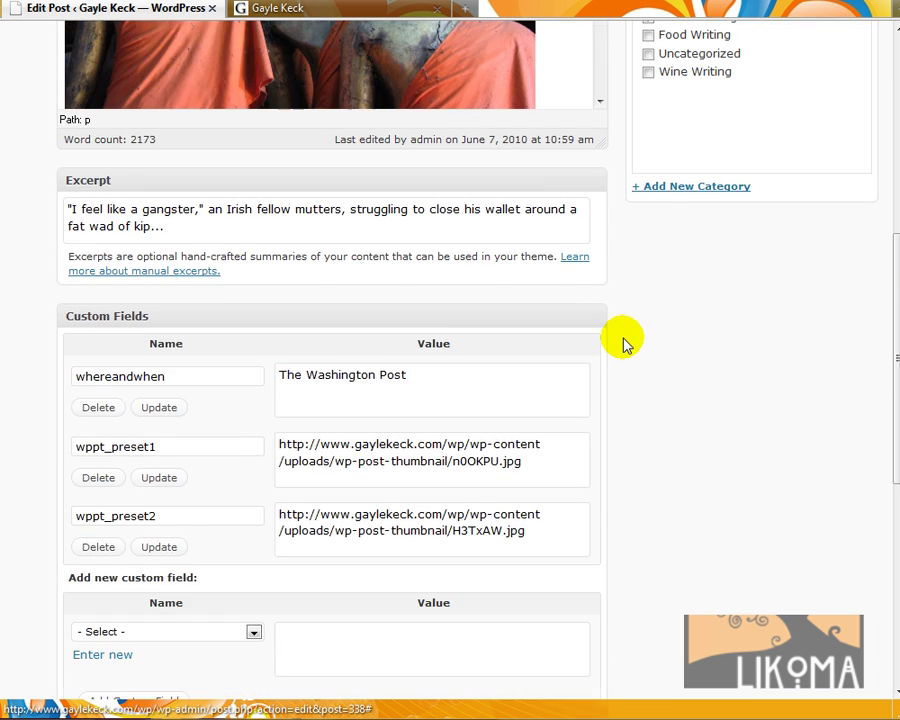
{"action": "scroll", "coordinate": [624, 342], "scroll_direction": "down", "scroll_amount": 2}
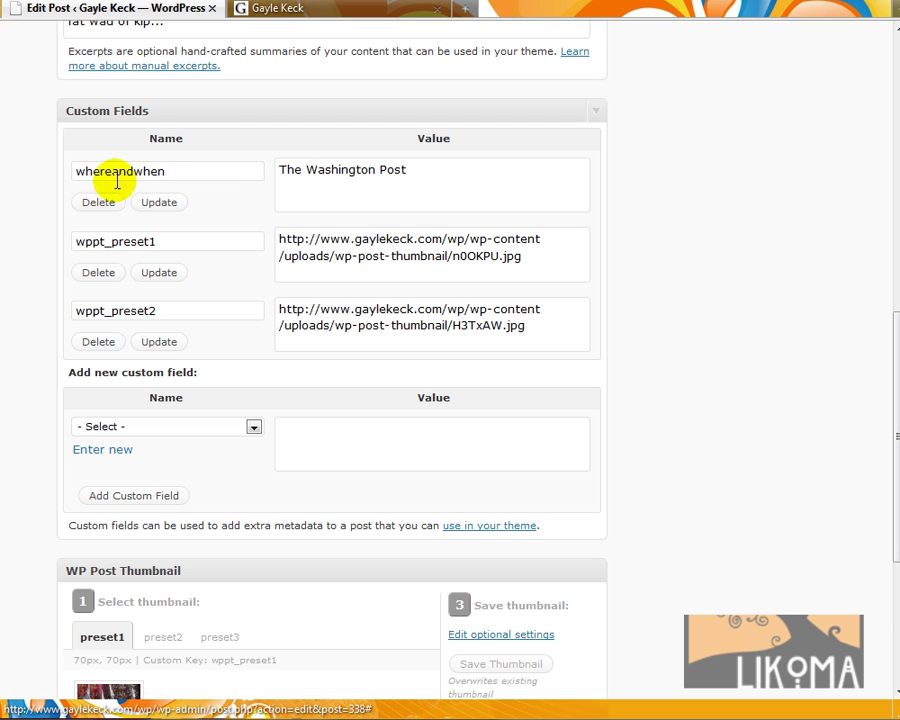
{"action": "left_click", "coordinate": [150, 427]}
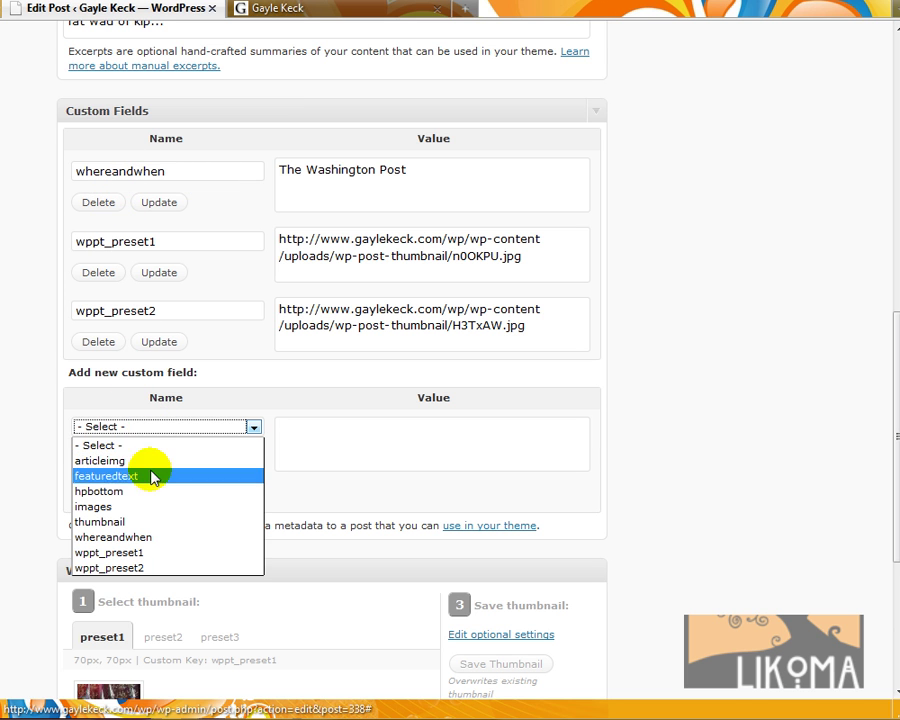
{"action": "left_click", "coordinate": [155, 506]}
{"action": "right_click", "coordinate": [300, 432]}
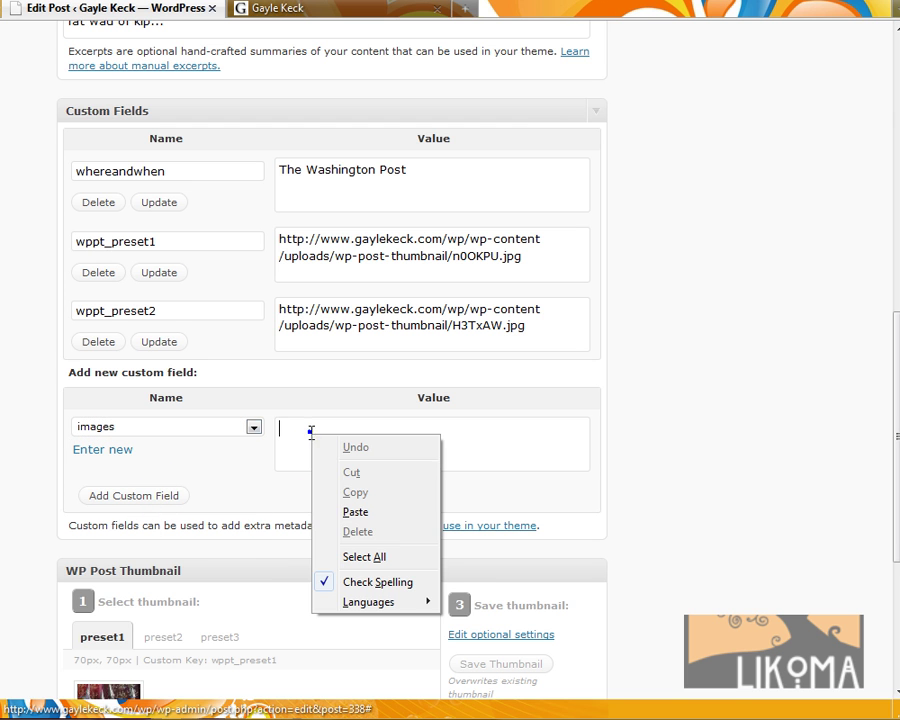
{"action": "left_click", "coordinate": [347, 512]}
{"action": "left_click", "coordinate": [680, 576]}
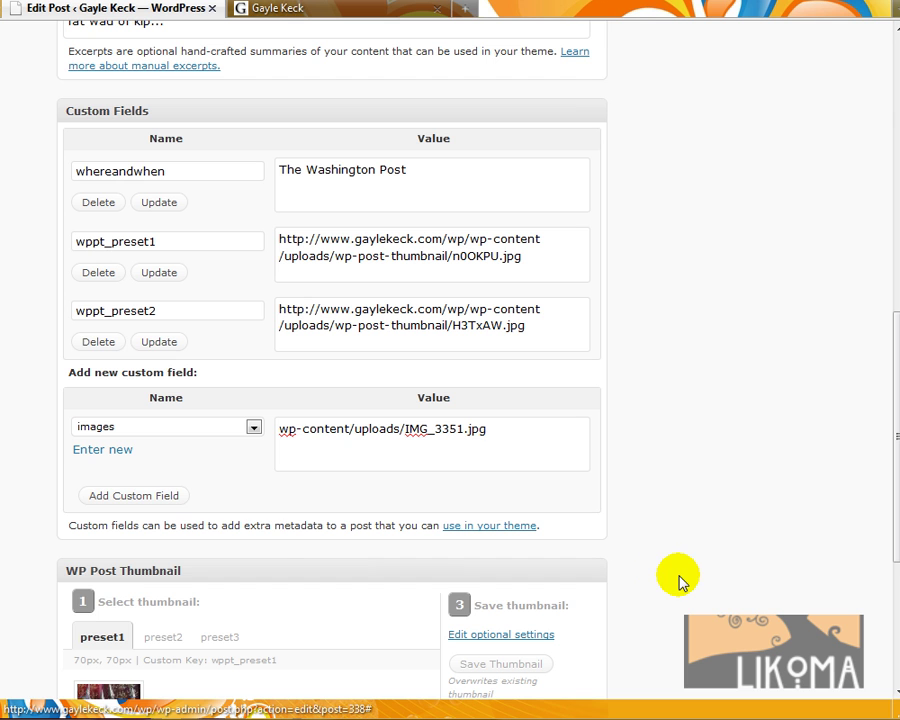
{"action": "left_click", "coordinate": [153, 496]}
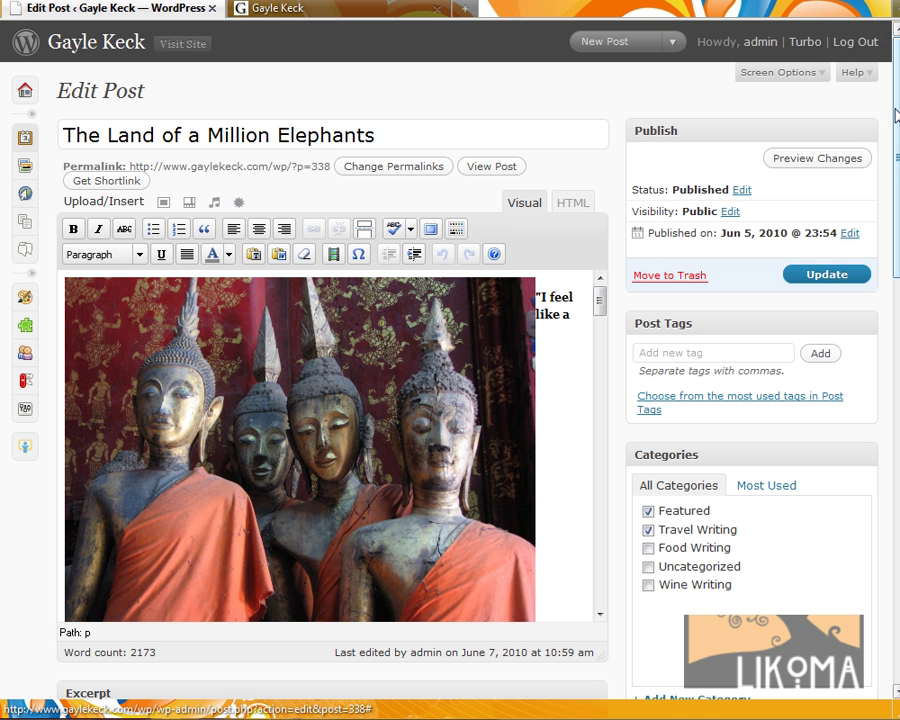
{"action": "left_click", "coordinate": [834, 274]}
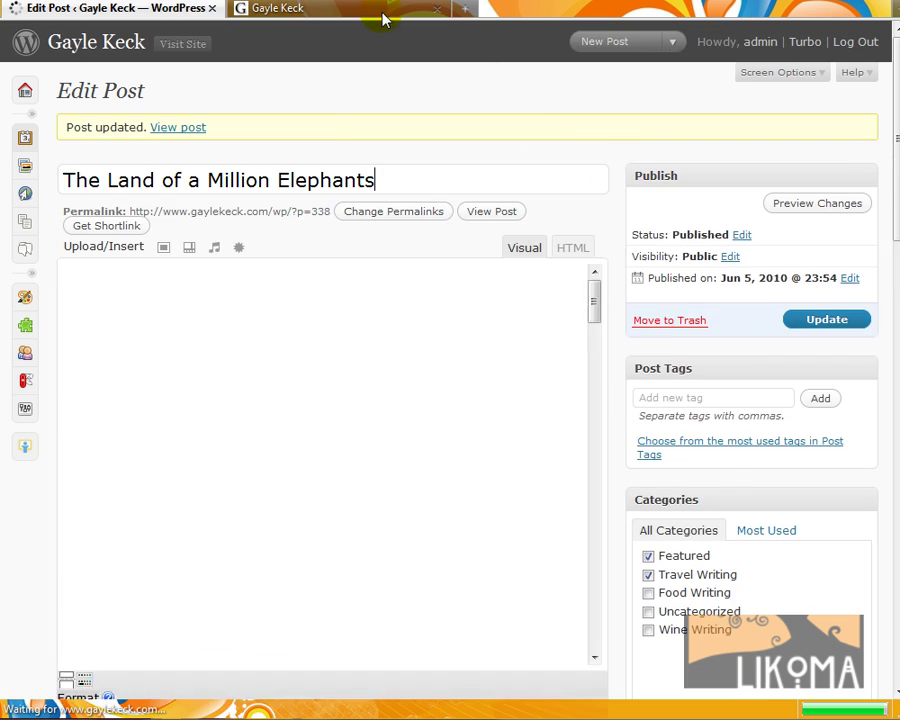
- Reload the GayleKeck homepage to confirm the Elephants Buddha thumbnail, then return to Edit Post
{"action": "left_click", "coordinate": [377, 12]}
{"action": "left_click", "coordinate": [789, 400]}
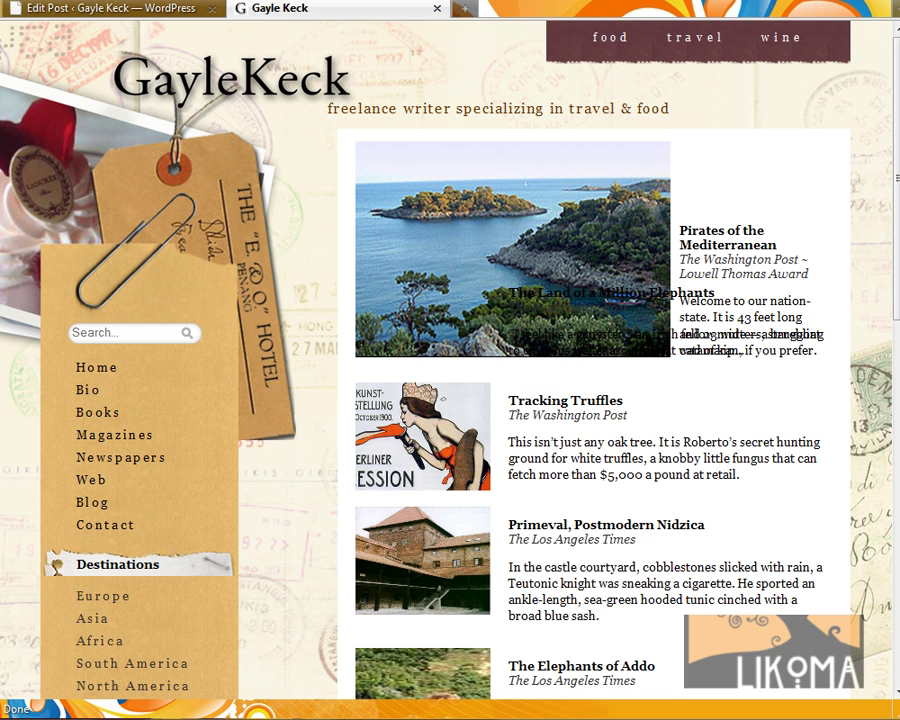
{"action": "key", "text": "F5"}
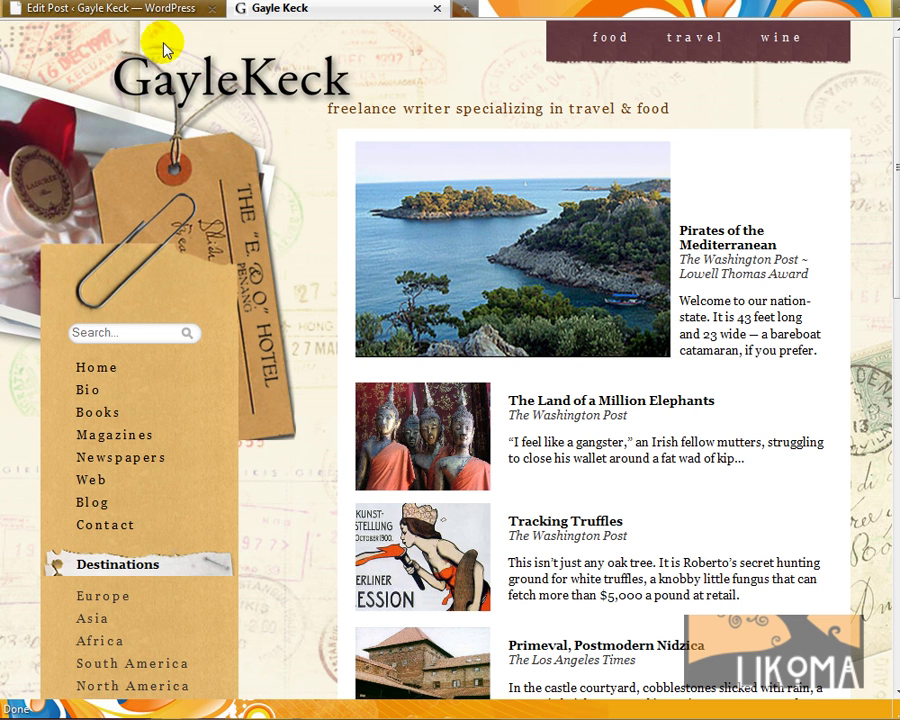
{"action": "left_click", "coordinate": [143, 10]}
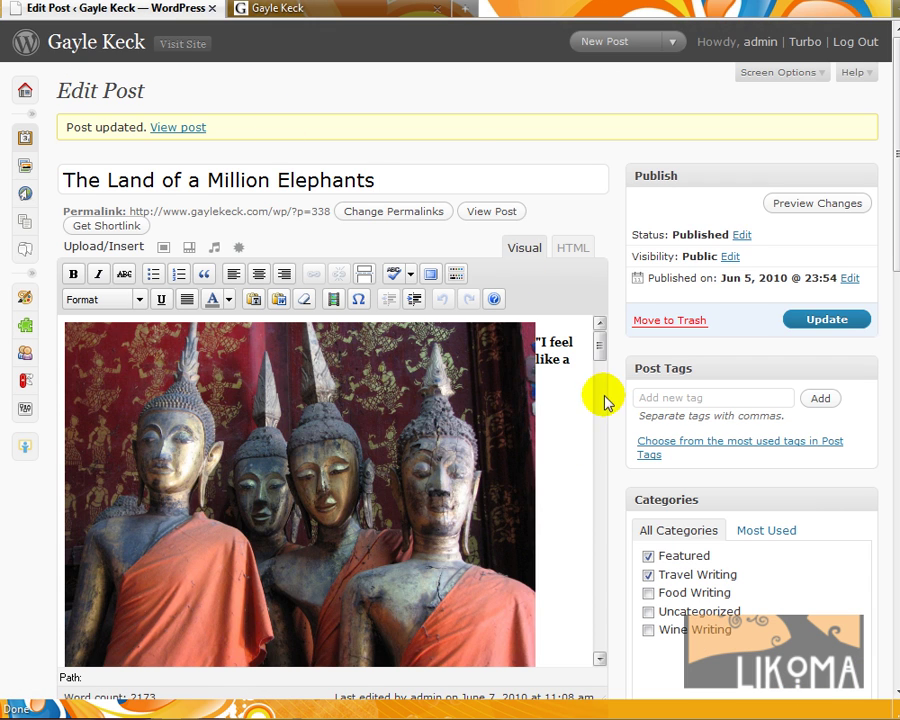
- Compare the whereandwhen value 'The Washington Post' with the homepage Elephants title and byline
{"action": "scroll", "coordinate": [633, 563], "scroll_direction": "down", "scroll_amount": 3}
{"action": "scroll", "coordinate": [633, 563], "scroll_direction": "down", "scroll_amount": 2}
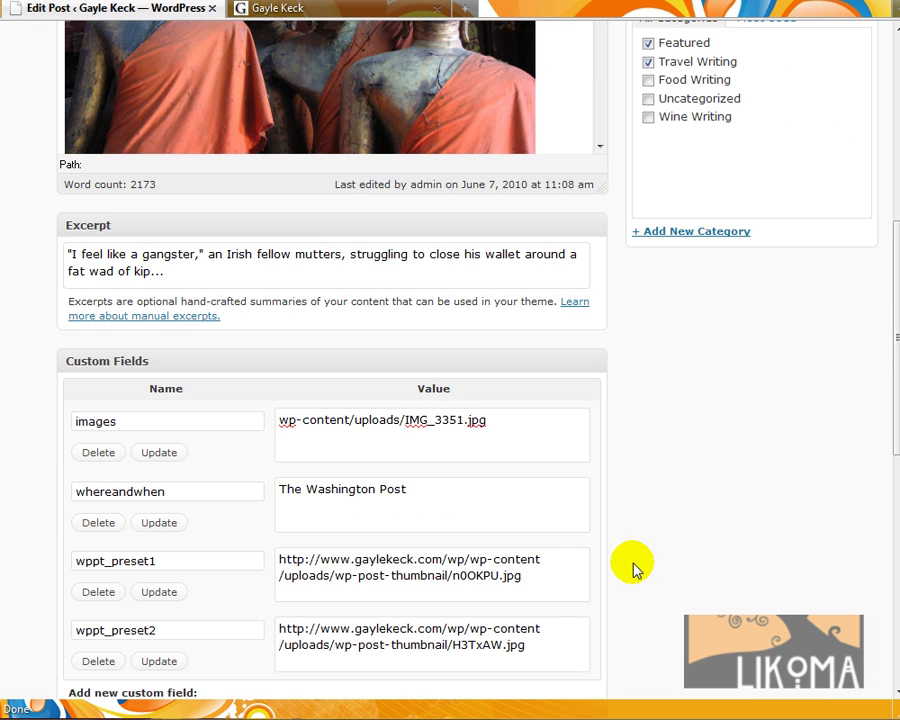
{"action": "left_click_drag", "start_coordinate": [466, 500], "coordinate": [226, 500]}
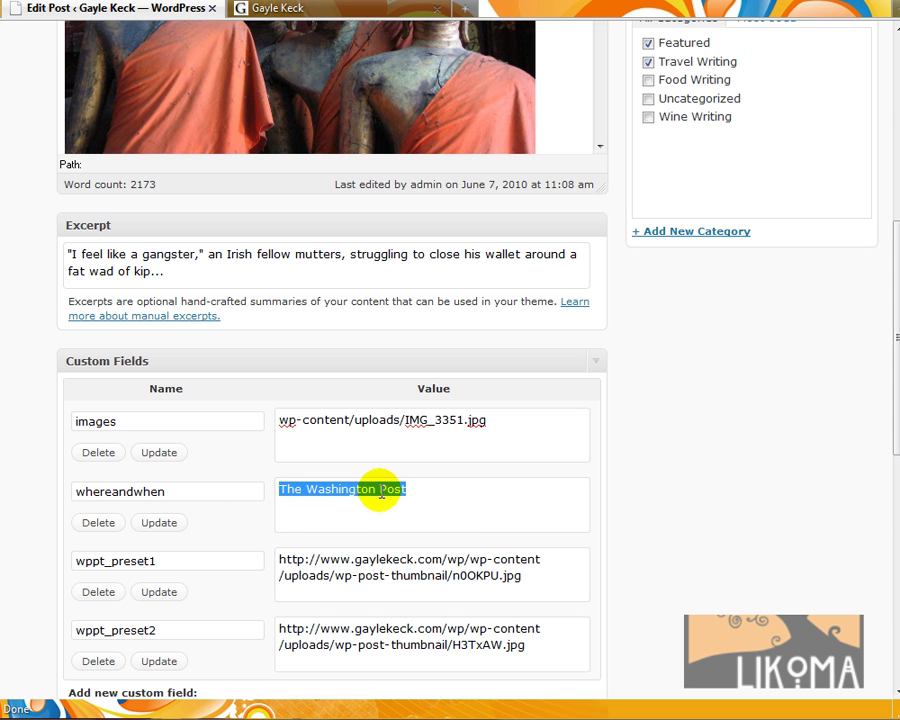
{"action": "left_click", "coordinate": [340, 10]}
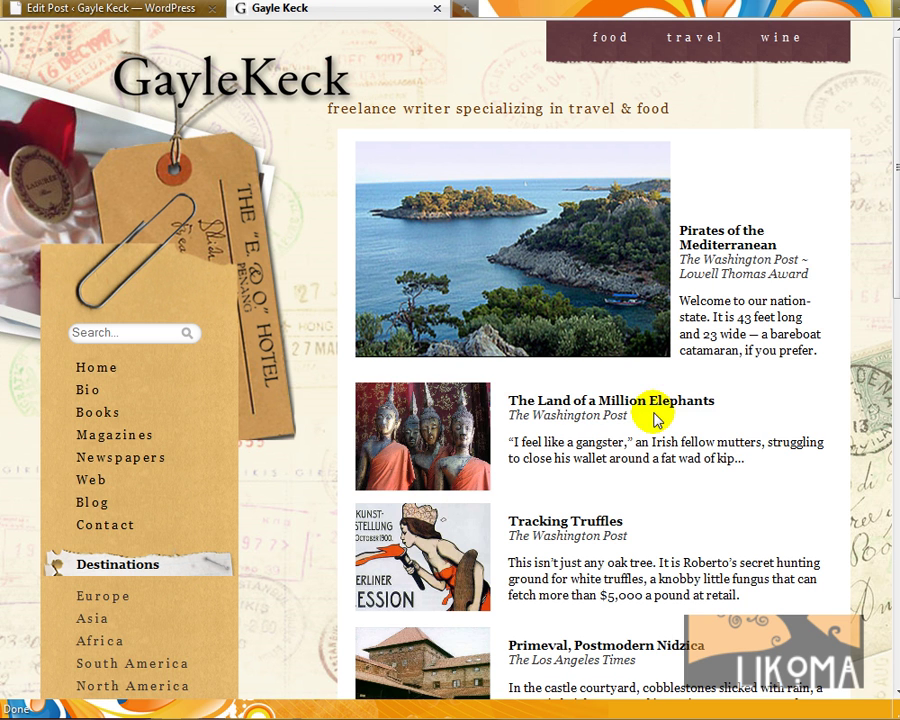
{"action": "left_click_drag", "start_coordinate": [655, 418], "coordinate": [516, 408]}
{"action": "left_click", "coordinate": [638, 412]}
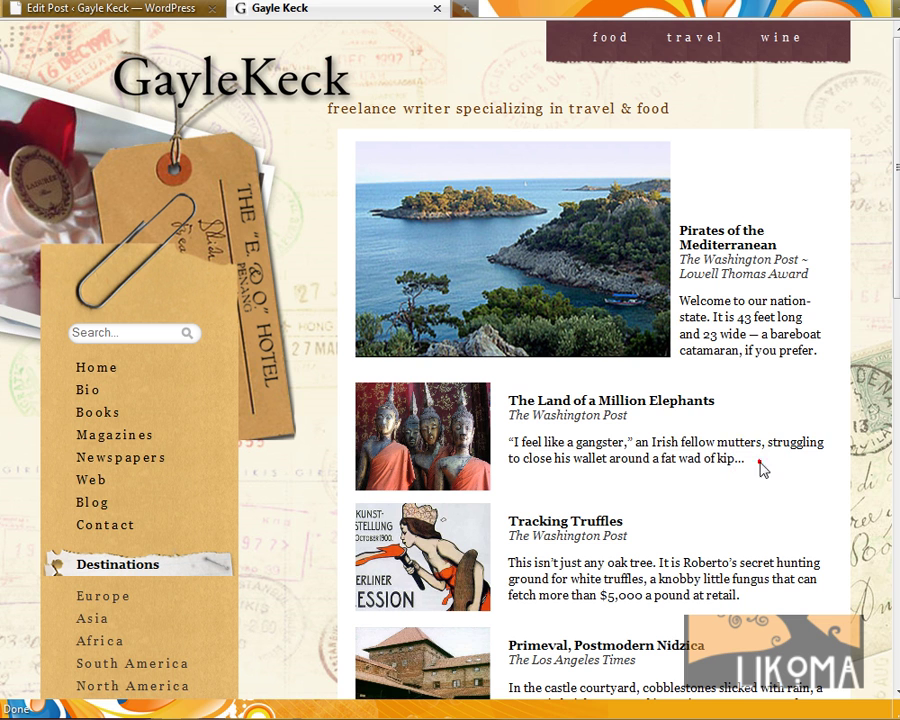
- Compare the homepage Elephants teaser text with the post's Excerpt field
{"action": "left_click_drag", "start_coordinate": [759, 462], "coordinate": [512, 443]}
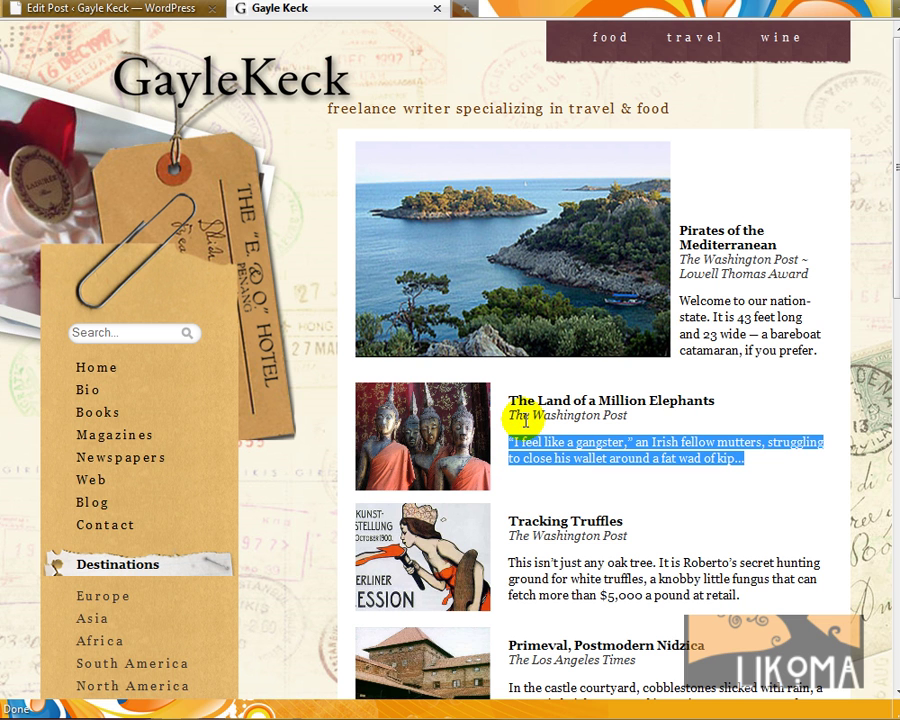
{"action": "left_click", "coordinate": [163, 14]}
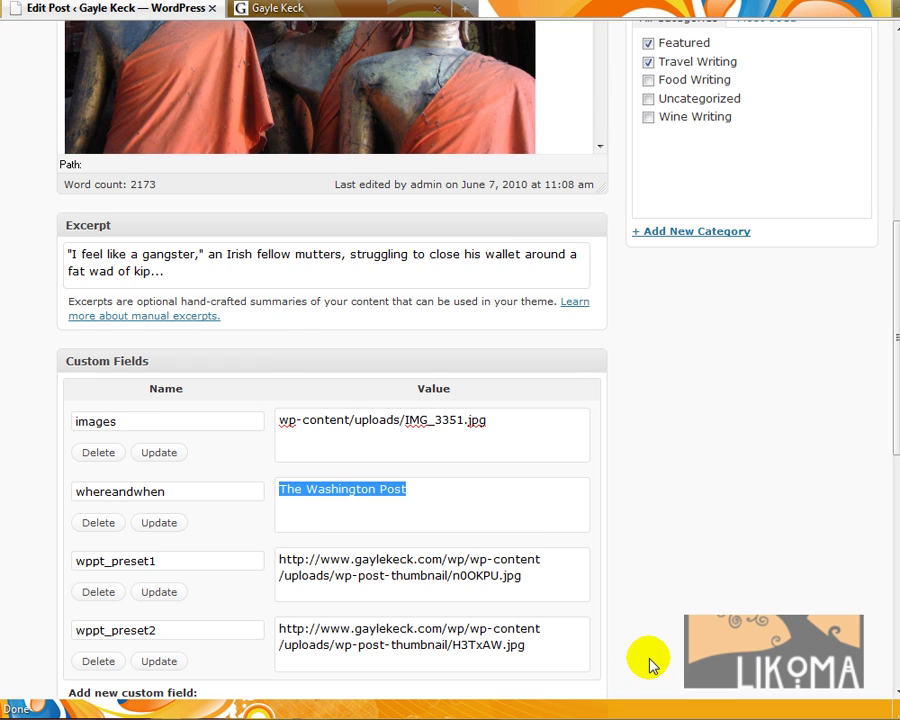
{"action": "left_click_drag", "start_coordinate": [232, 272], "coordinate": [20, 254]}
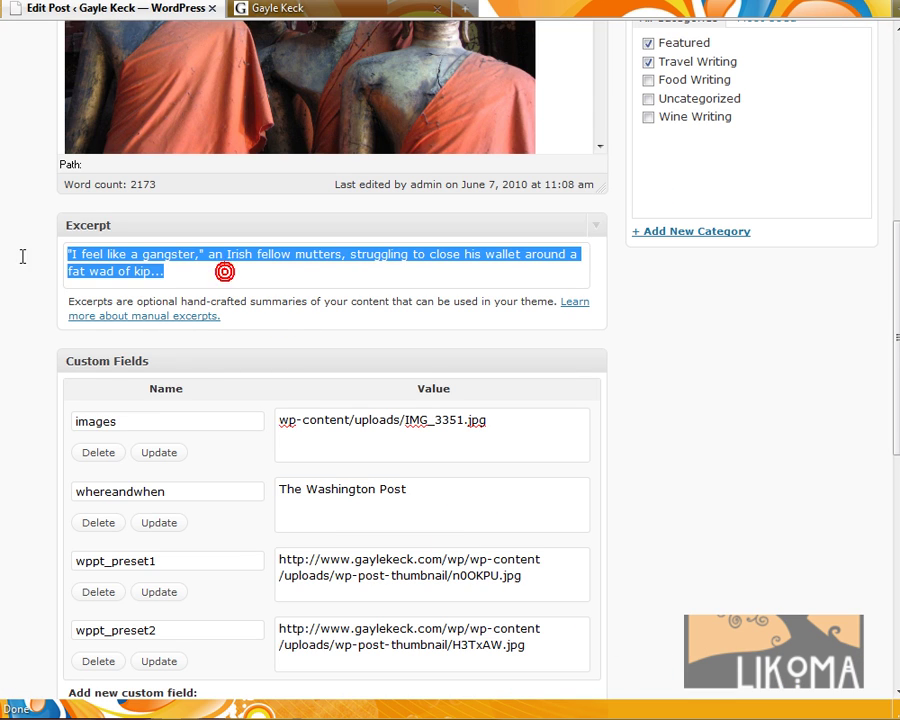
{"action": "left_click", "coordinate": [328, 12]}
{"action": "left_click", "coordinate": [705, 416]}
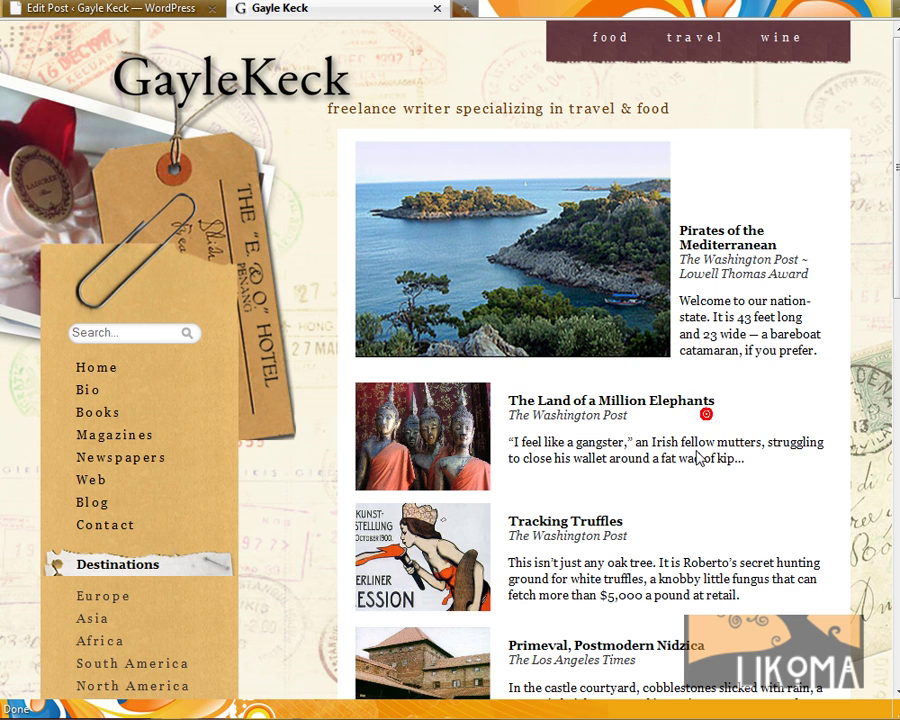